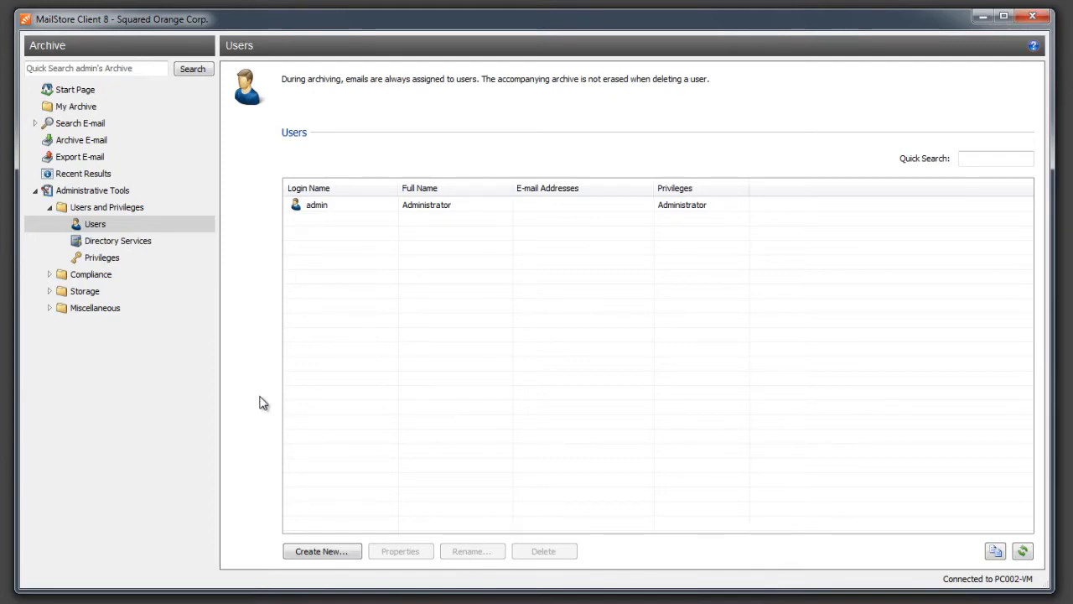
# - Create a new MailStore-integrated user with its login name and set its password
pyautogui.click(306, 551)
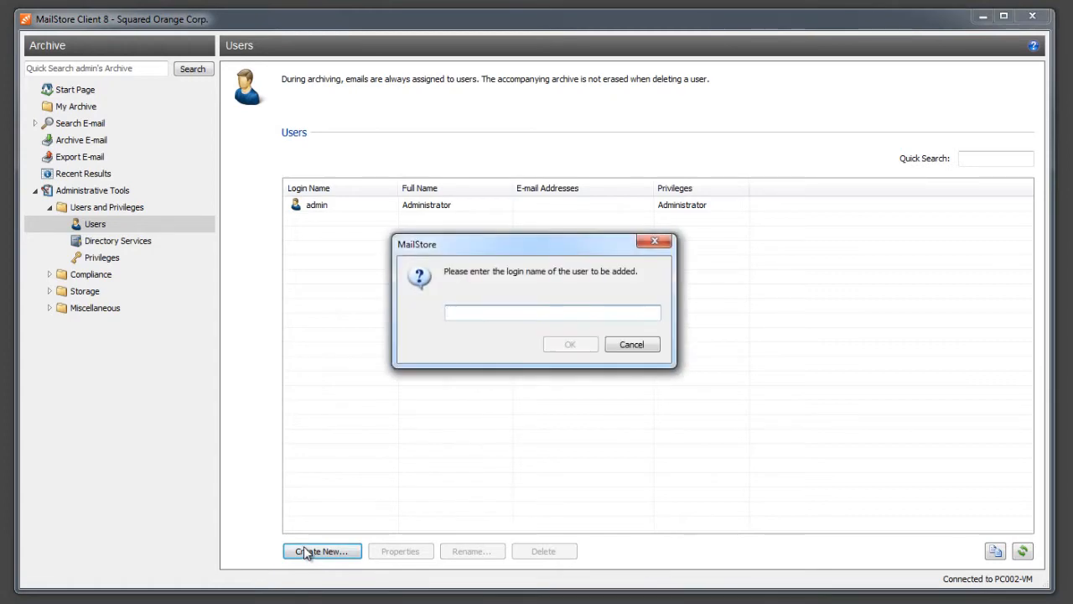
pyautogui.write('daniel')
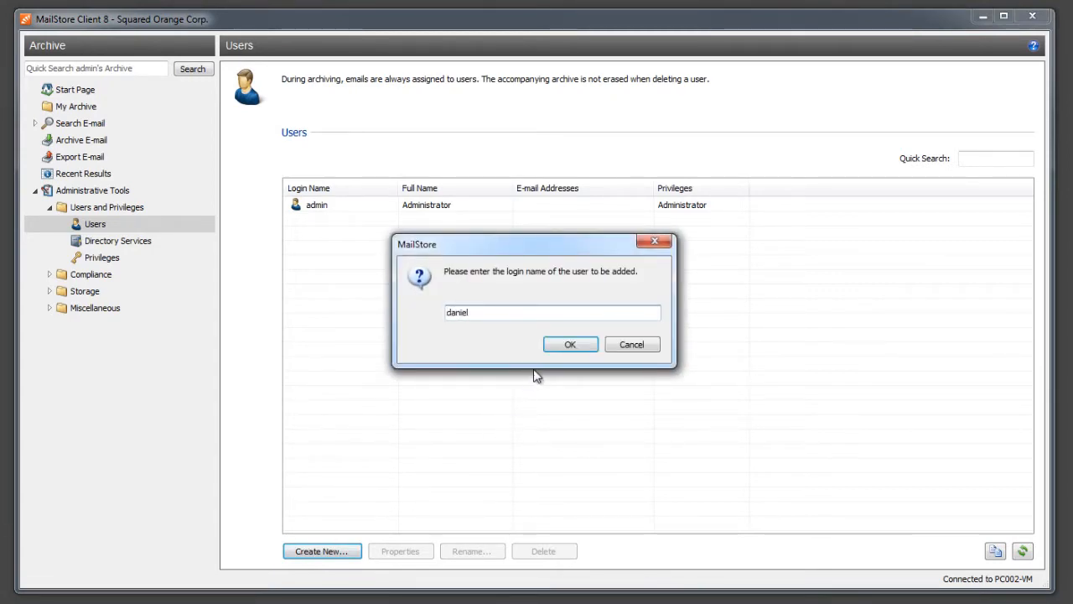
pyautogui.click(553, 345)
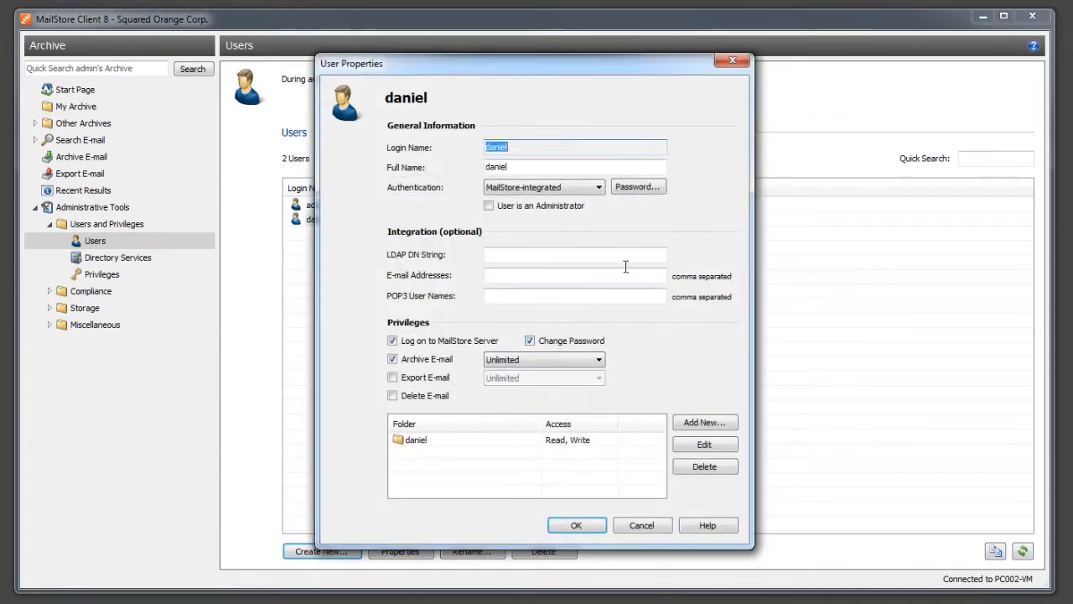
pyautogui.click(642, 190)
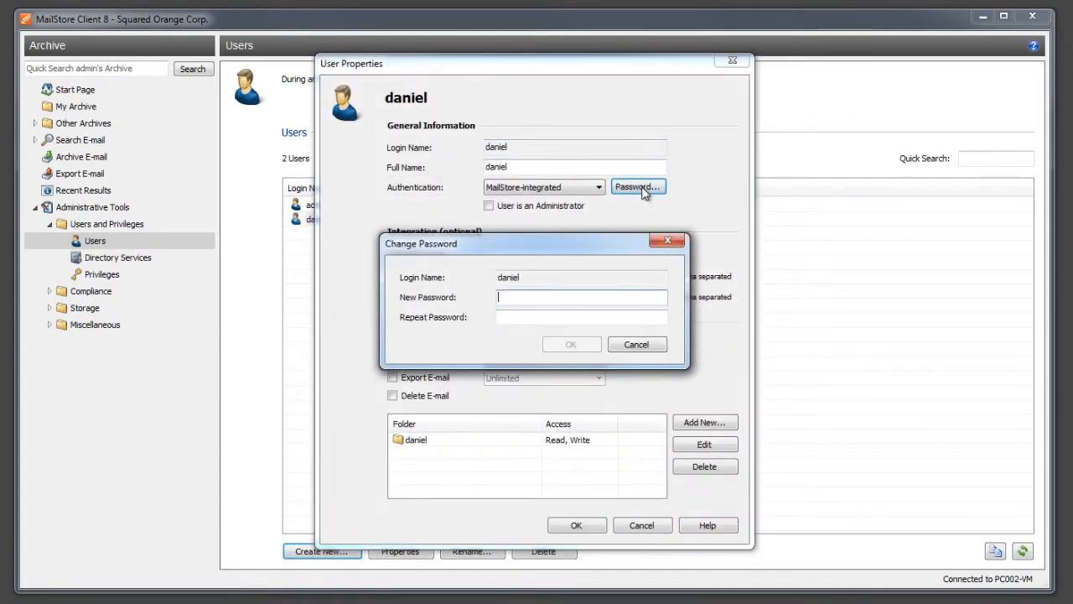
pyautogui.write('••••••••')
pyautogui.press('Tab')
pyautogui.write('•')
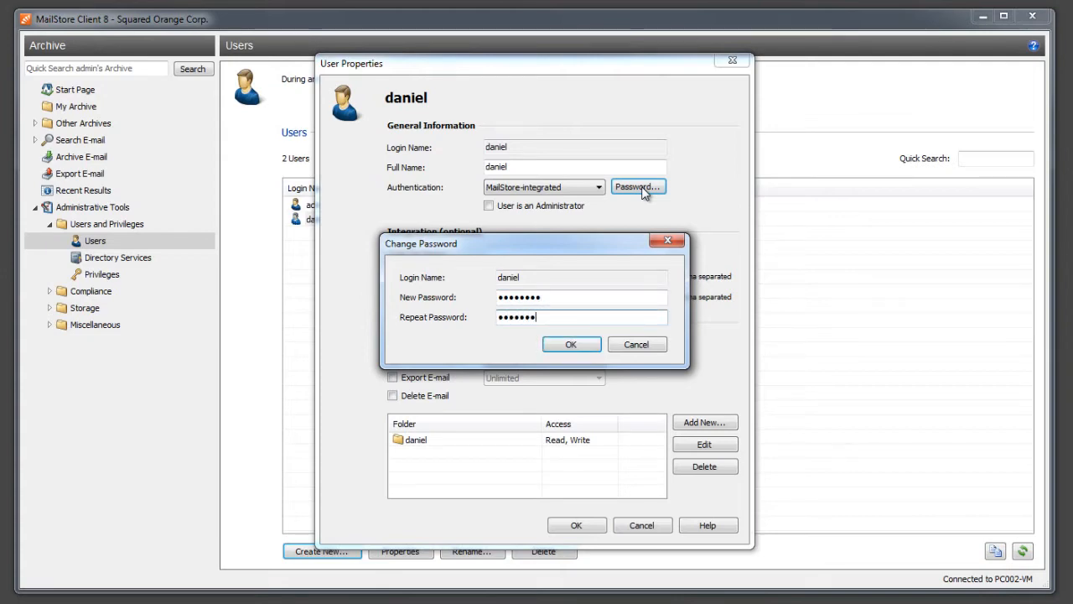
pyautogui.click(586, 343)
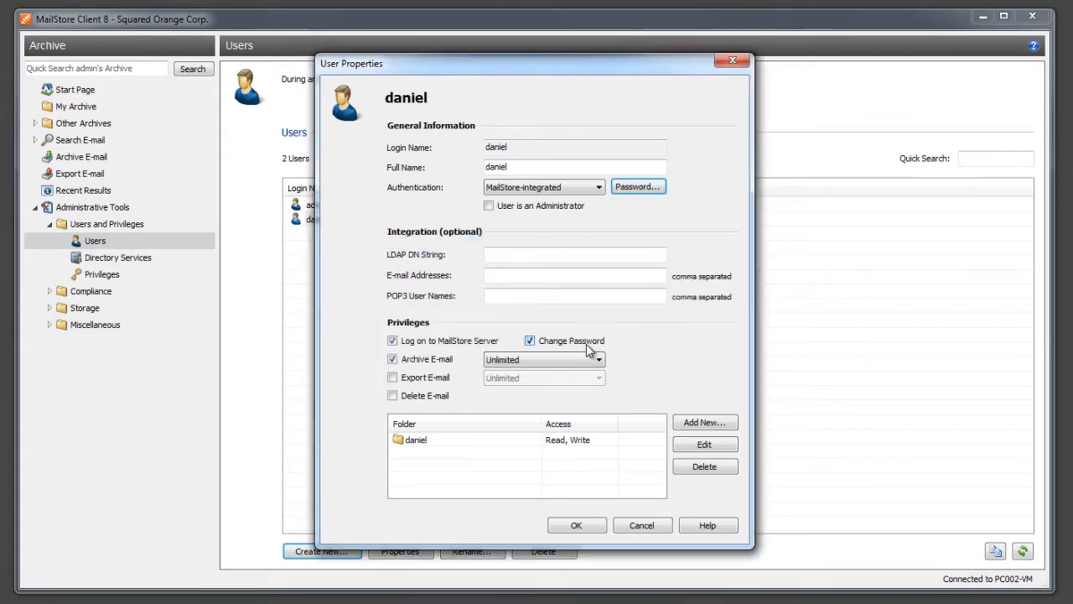
# - Enter the new user's e-mail address and save the user's properties
pyautogui.click(531, 274)
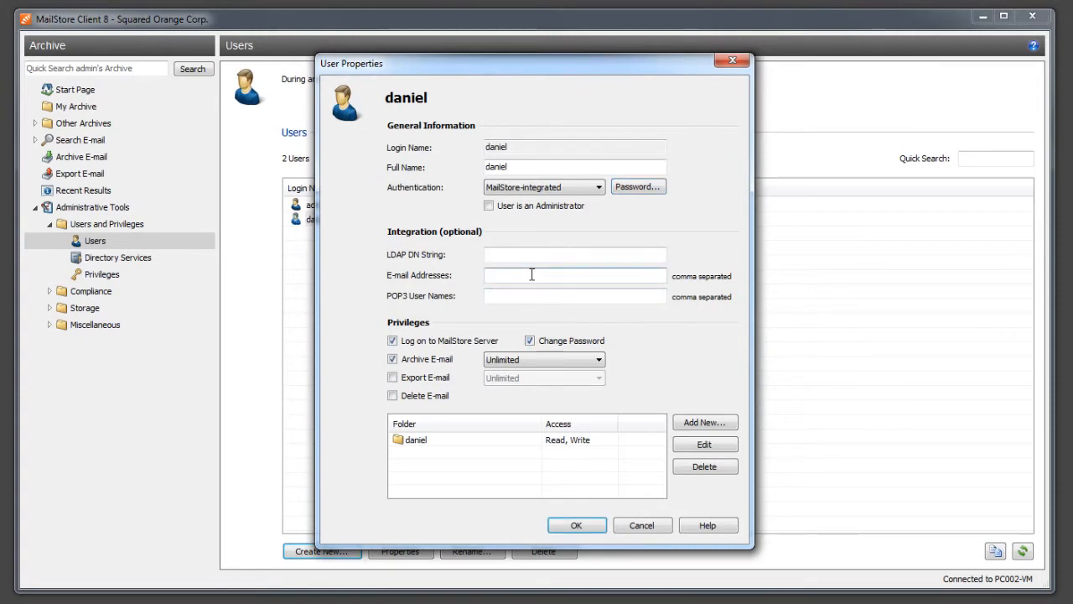
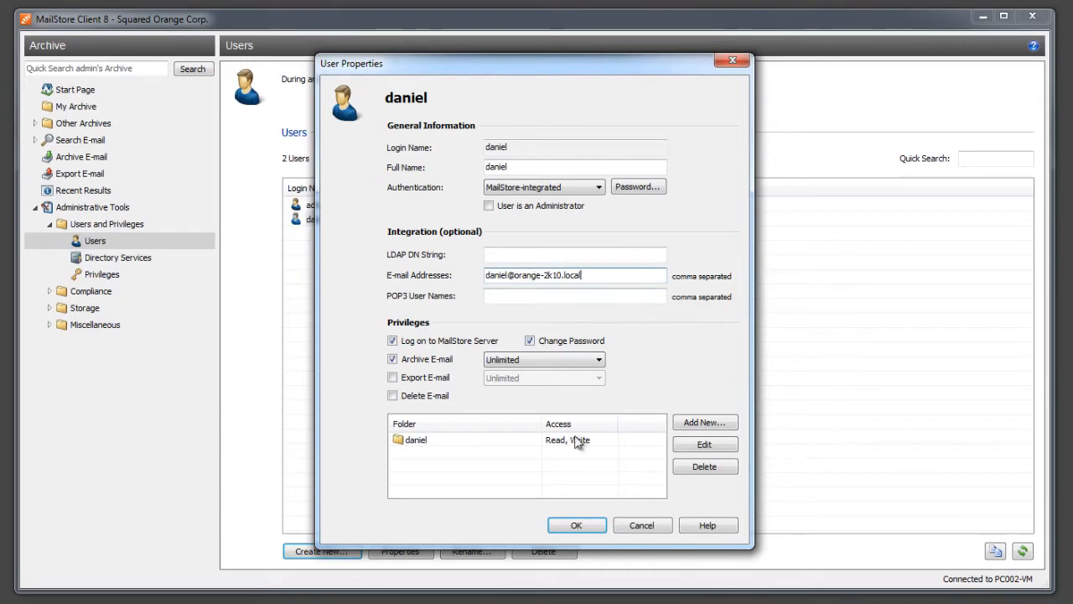
pyautogui.click(593, 525)
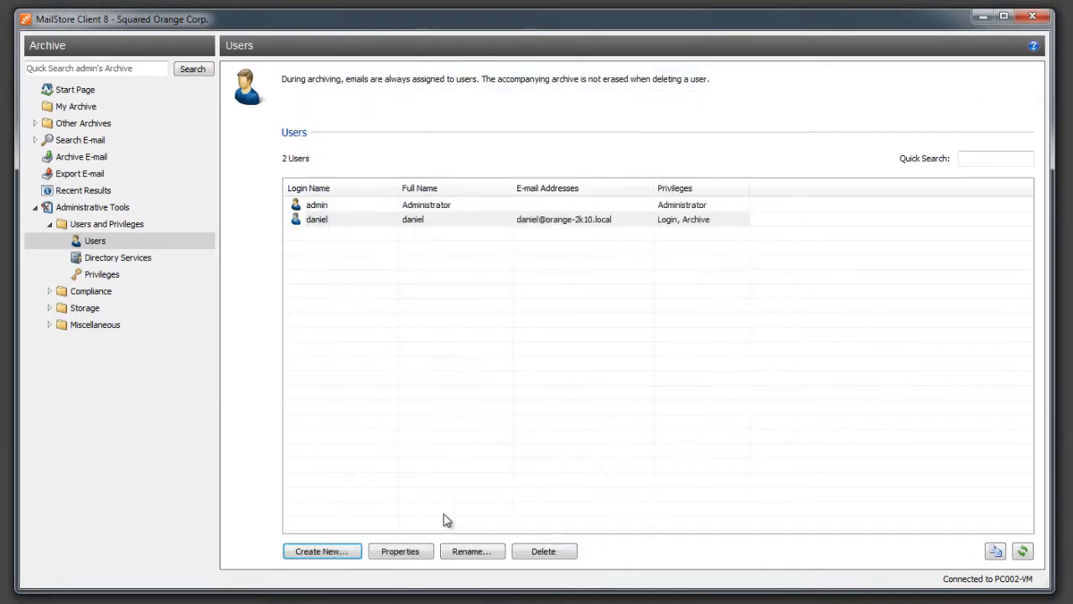
pyautogui.click(347, 551)
# - Create the second user with its login name and a repeated password, then start typing its e-mail address
pyautogui.write('lars')
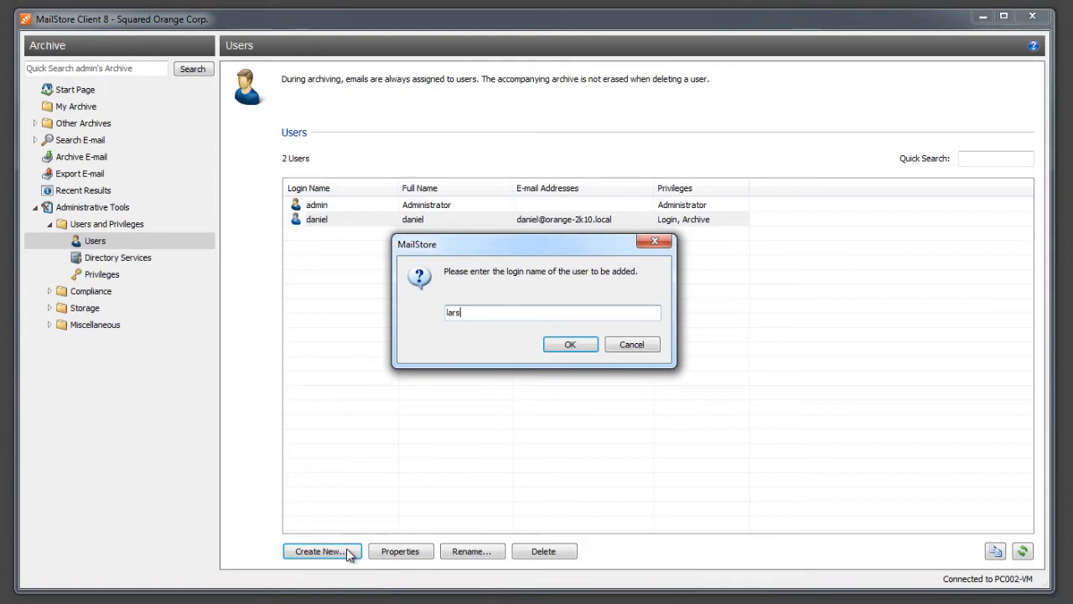
pyautogui.click(565, 344)
pyautogui.click(628, 191)
pyautogui.write('********')
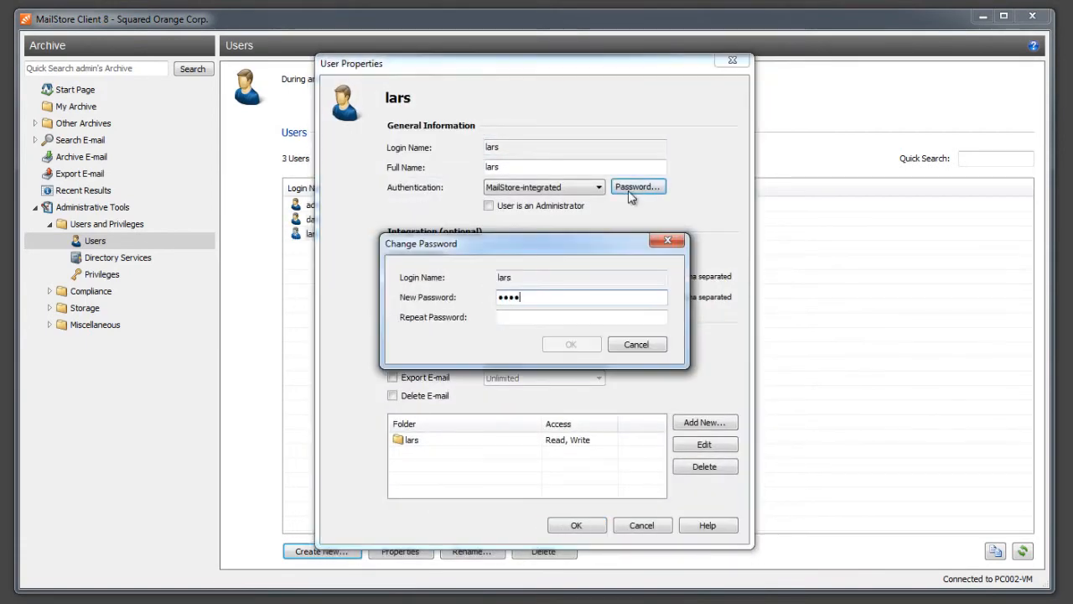
pyautogui.press('Tab')
pyautogui.write('********')
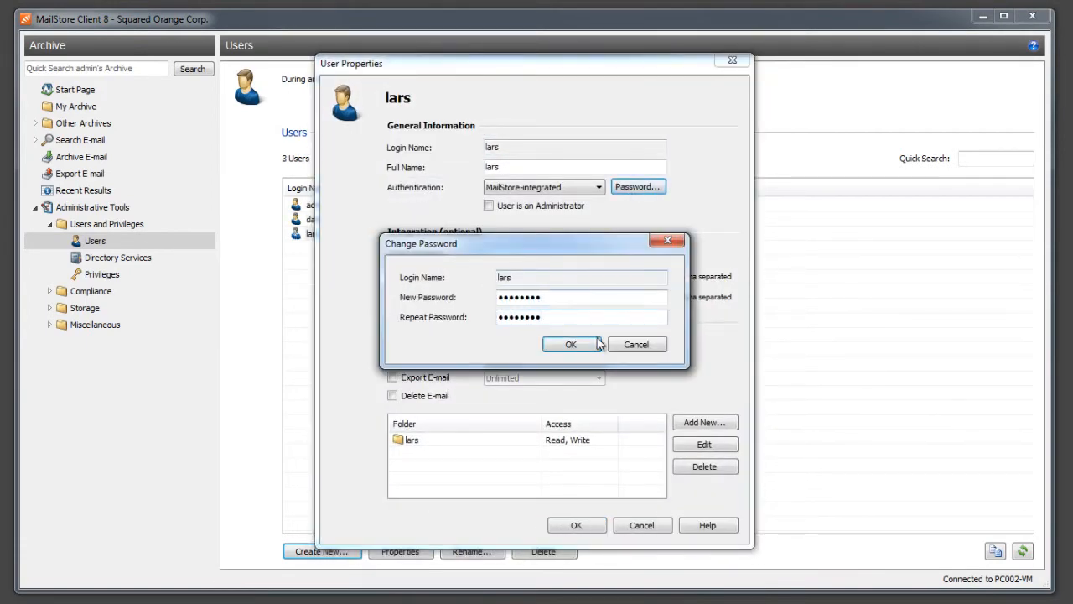
pyautogui.click(570, 343)
pyautogui.click(548, 276)
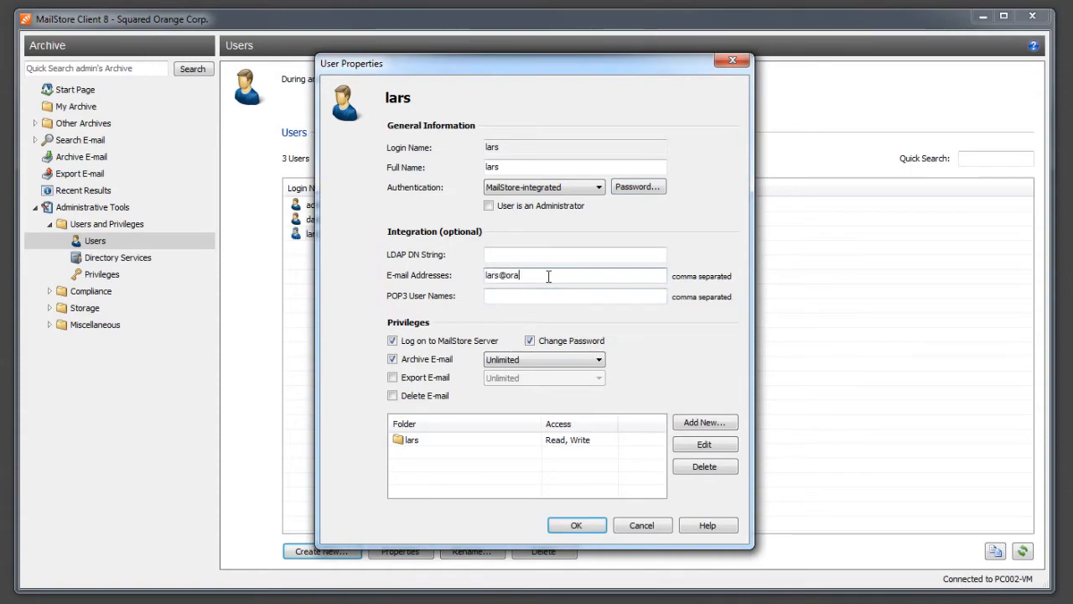
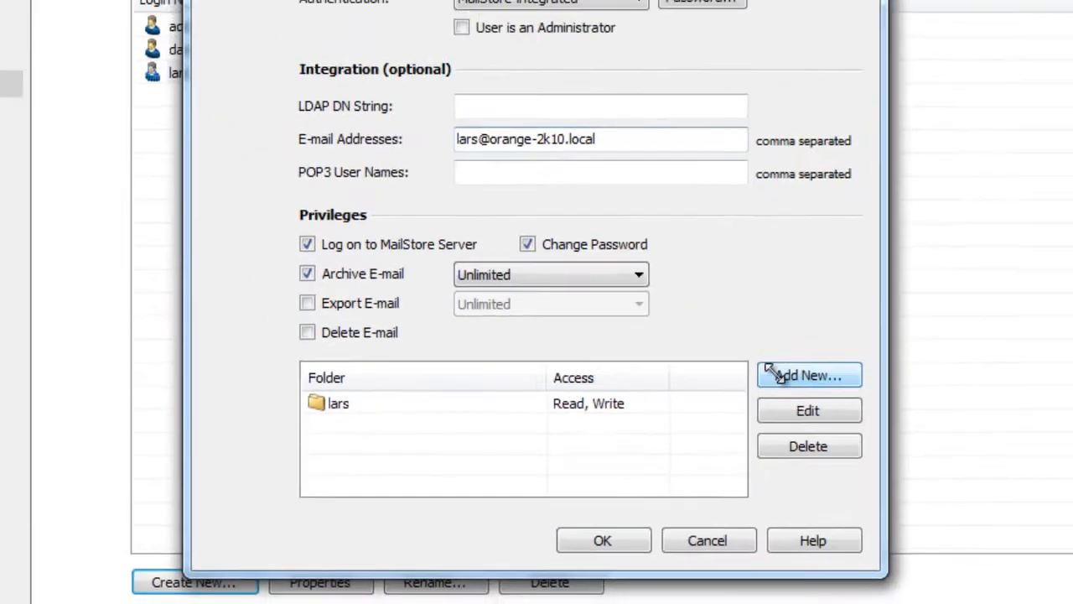
# - Give the second user Read-only access to the first new user's archive folder
pyautogui.click(780, 374)
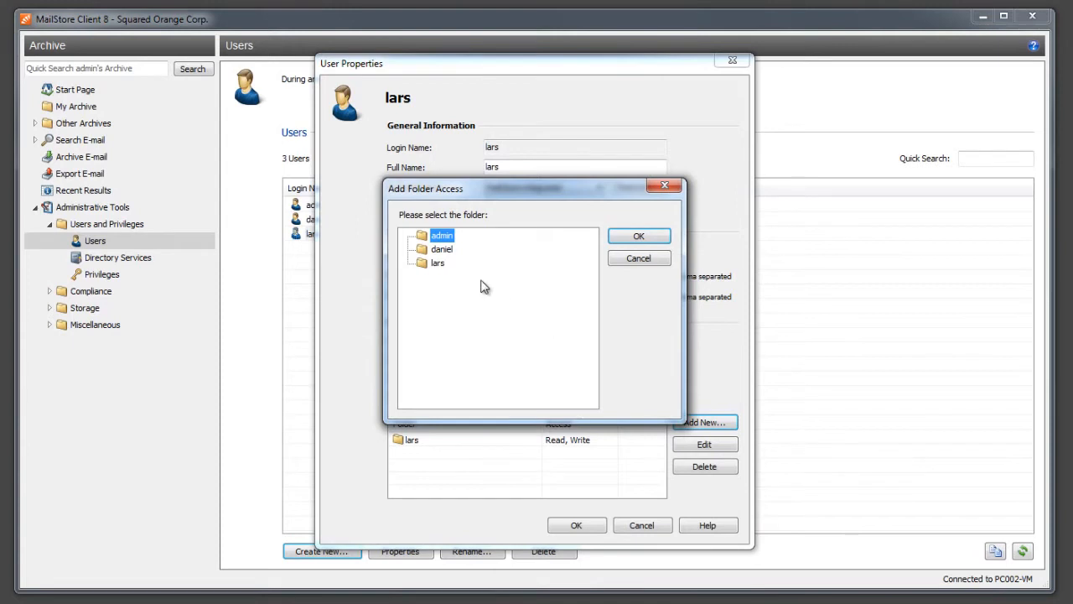
pyautogui.click(442, 250)
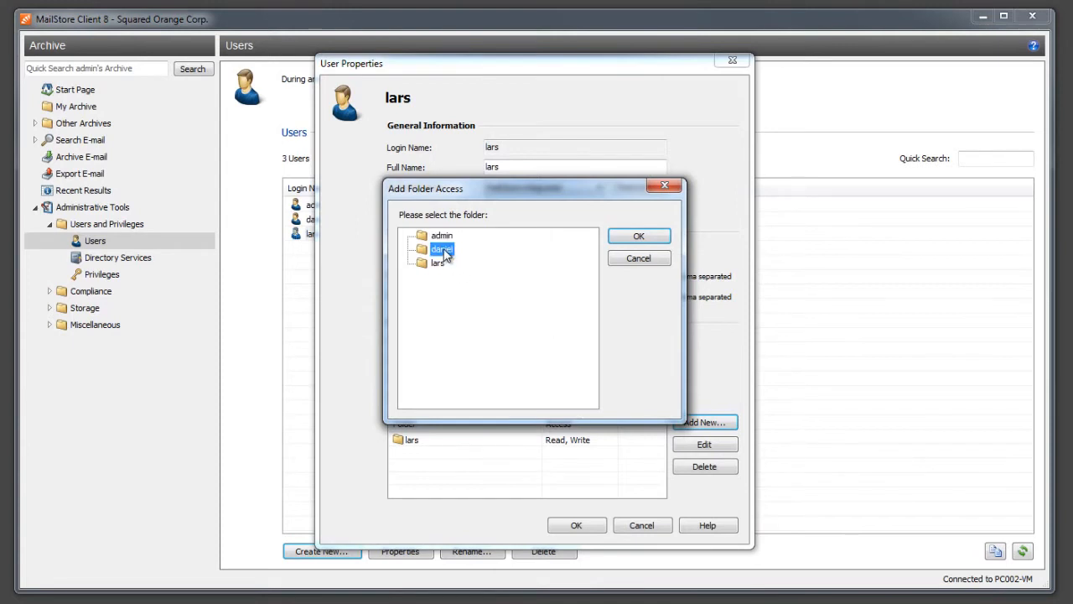
pyautogui.click(617, 238)
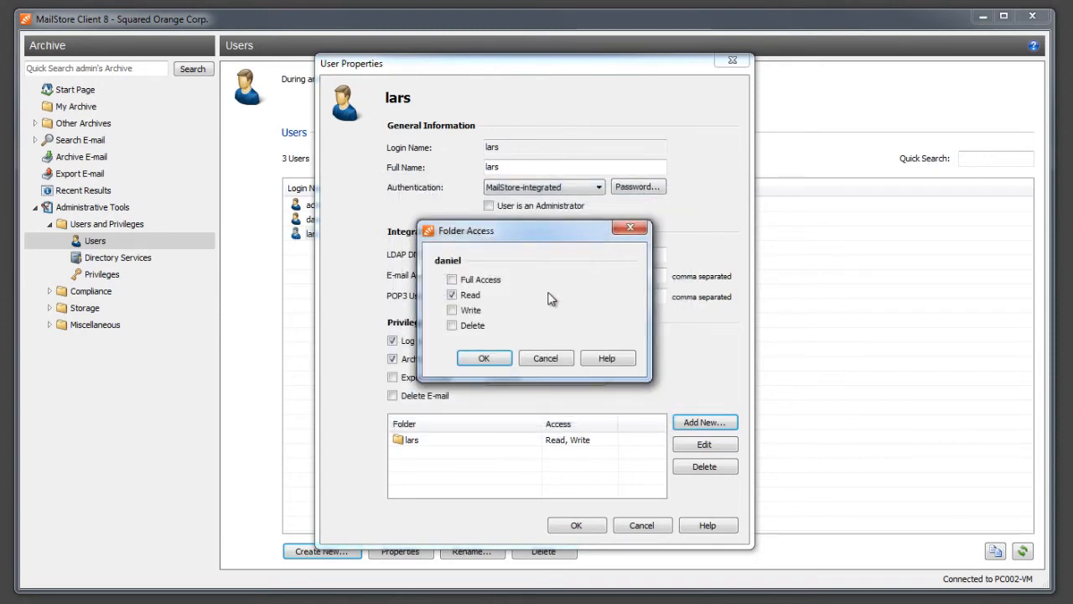
pyautogui.click(497, 361)
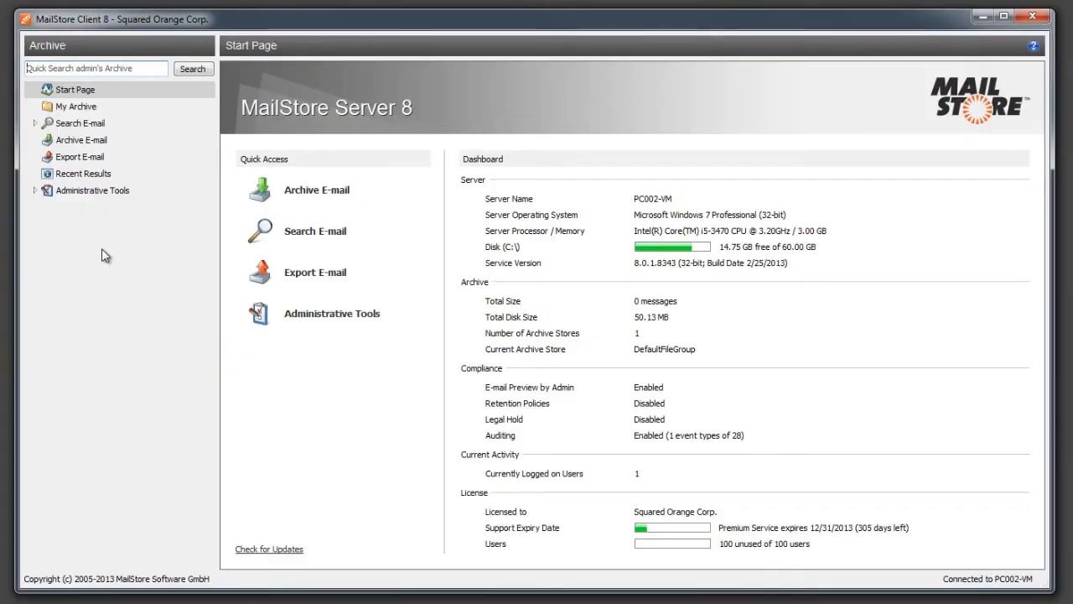
# - In Directory Services, keep Active Directory and set the server to dc.orange-2k10.local
pyautogui.click(36, 192)
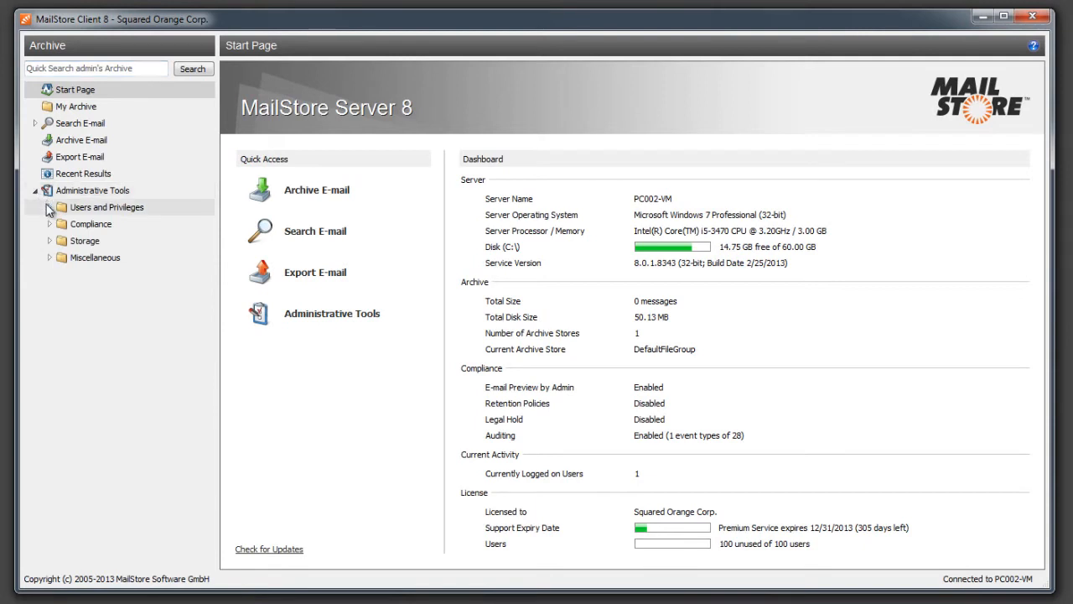
pyautogui.click(50, 207)
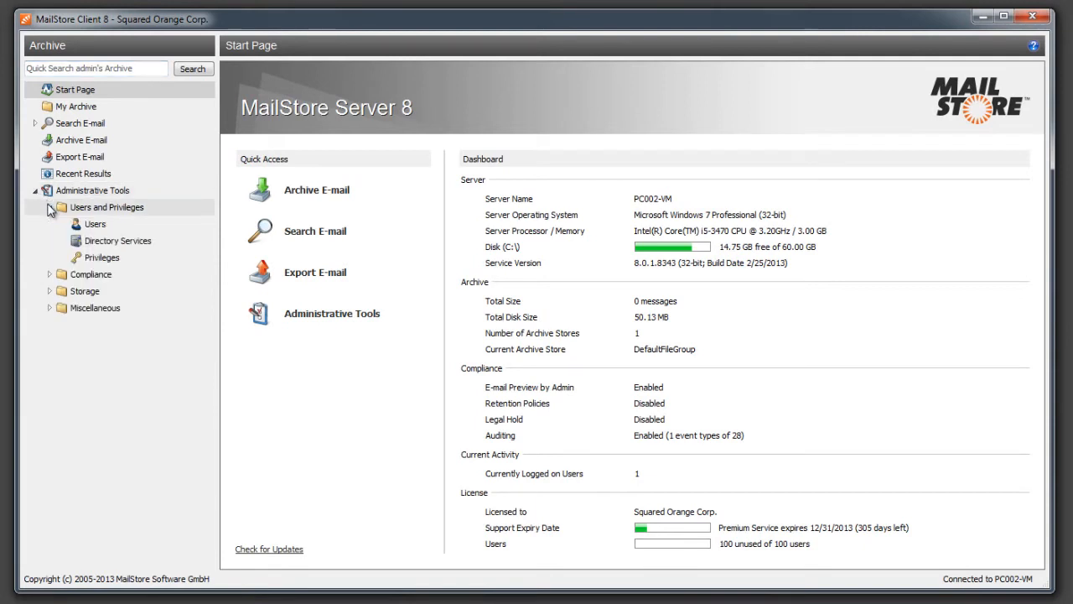
pyautogui.click(117, 241)
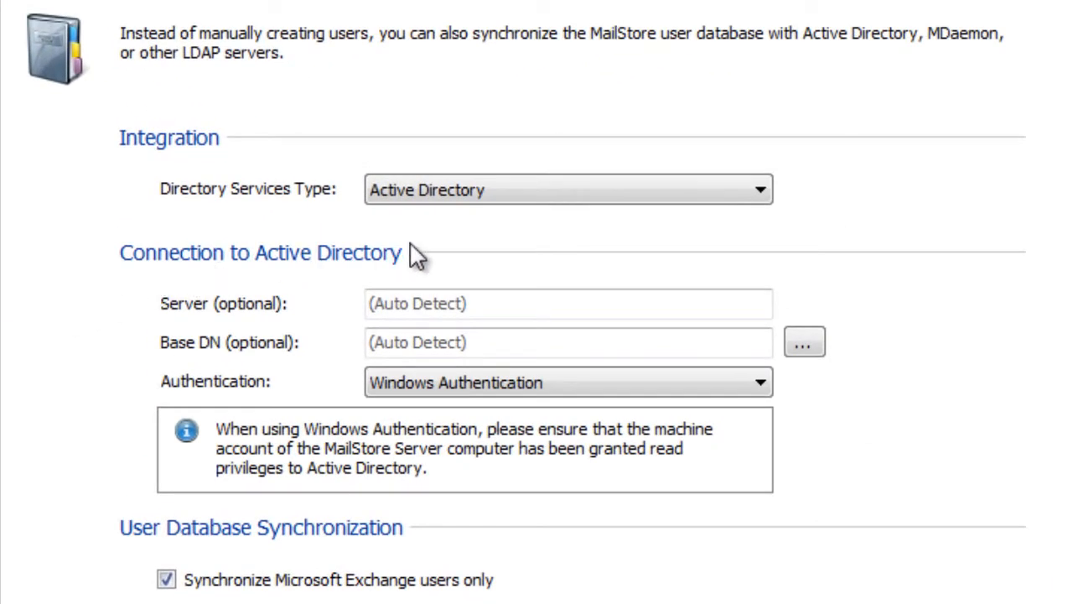
pyautogui.click(747, 185)
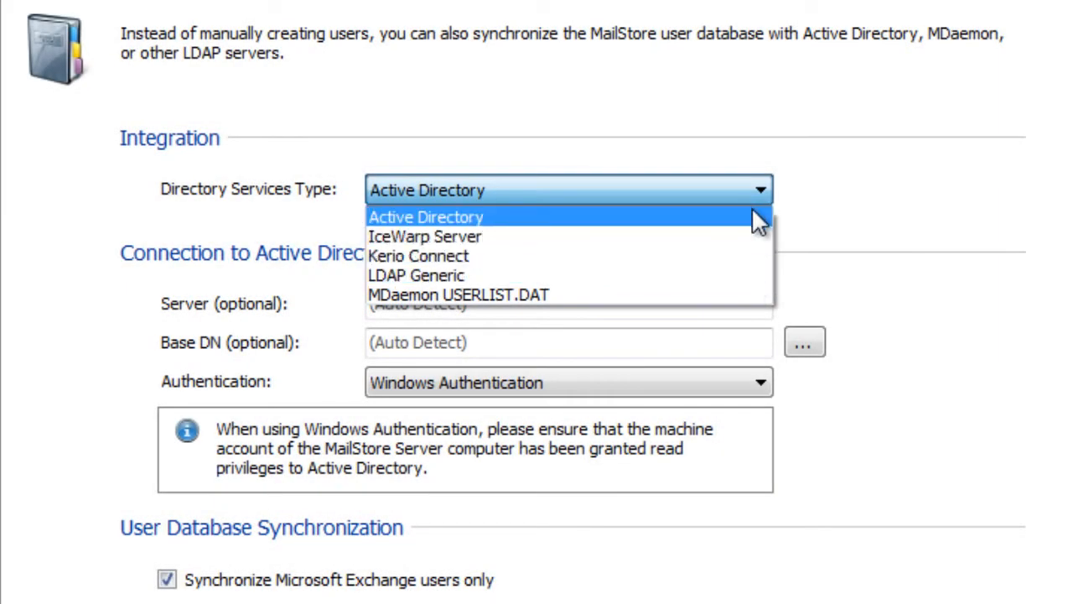
pyautogui.click(752, 213)
pyautogui.click(605, 299)
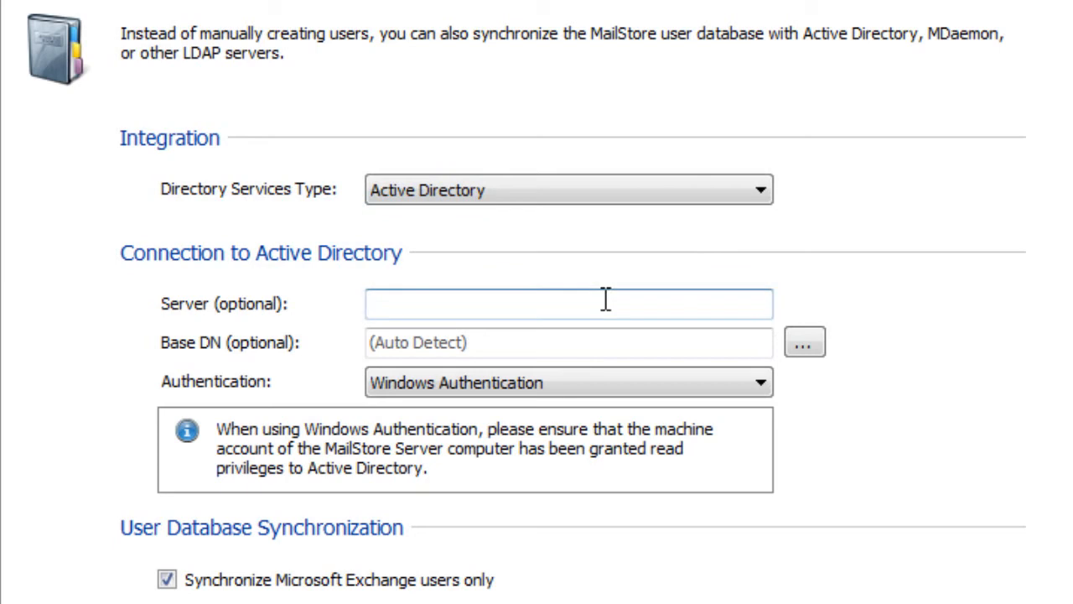
pyautogui.write('dc.orange')
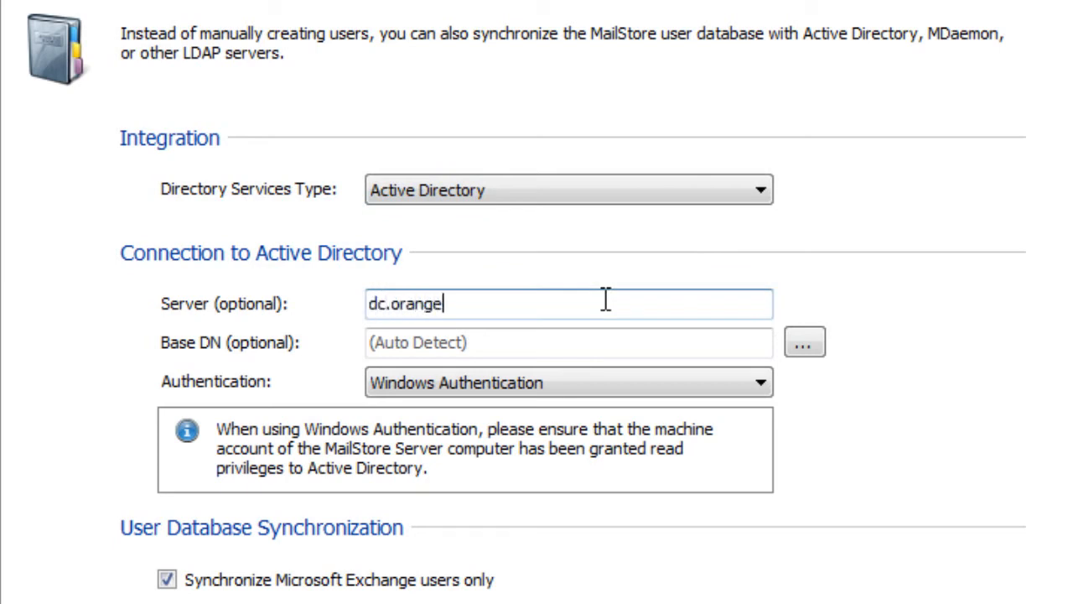
pyautogui.write('-2k10.local')
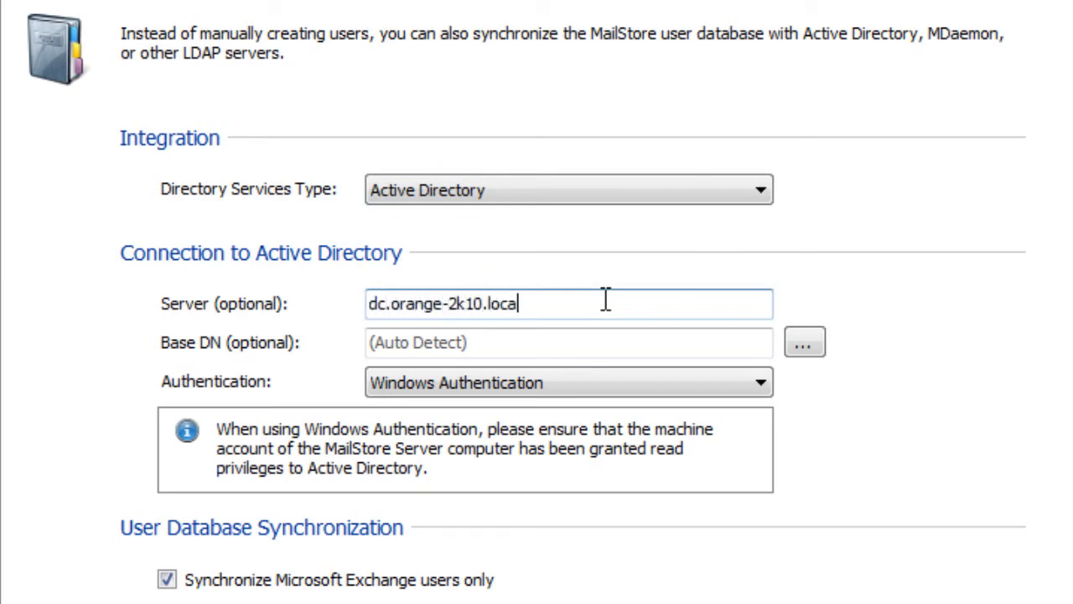
pyautogui.press('Tab')
pyautogui.press('Tab')
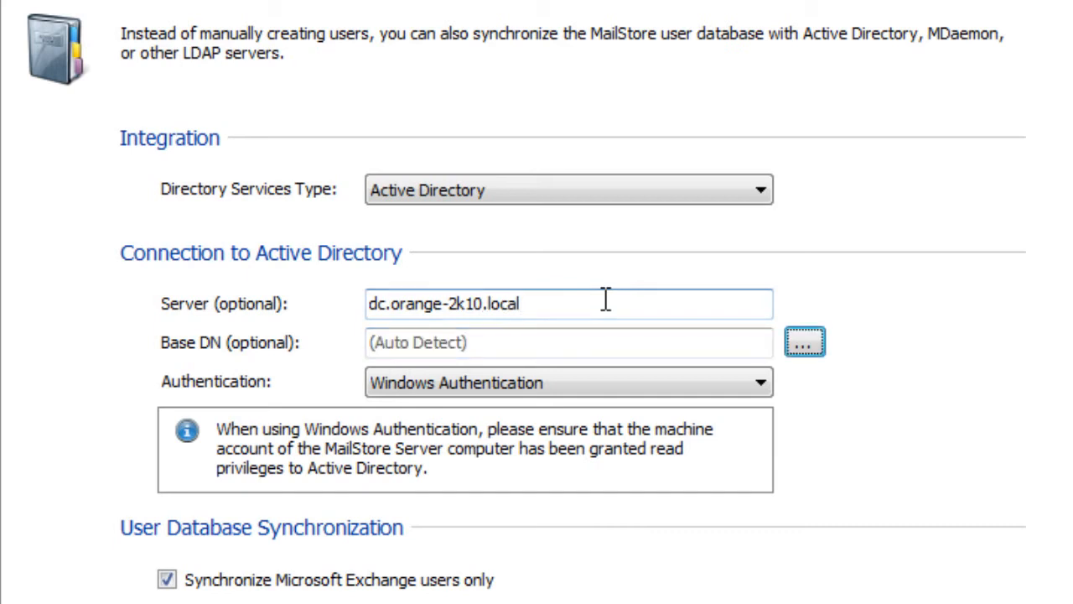
# - Switch to Standard Authentication and enter the service account's user name and password
pyautogui.click(636, 383)
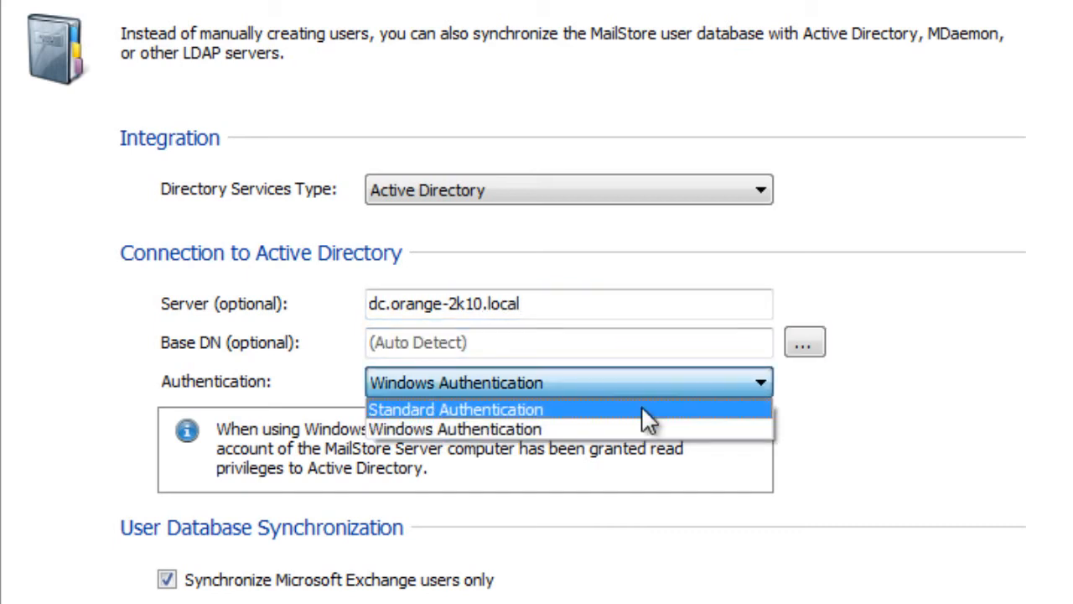
pyautogui.click(641, 409)
pyautogui.click(622, 421)
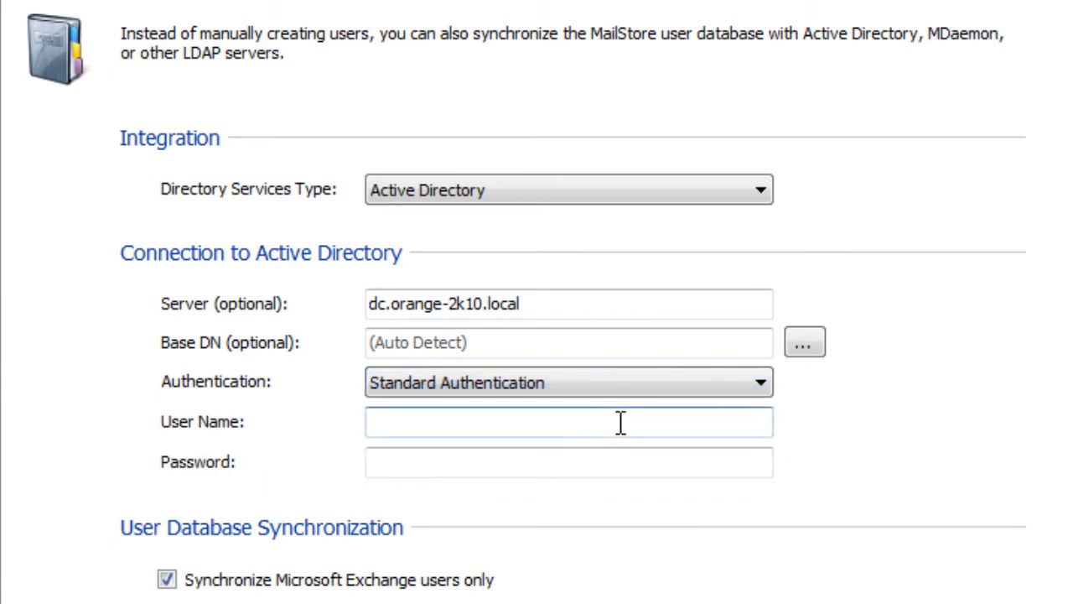
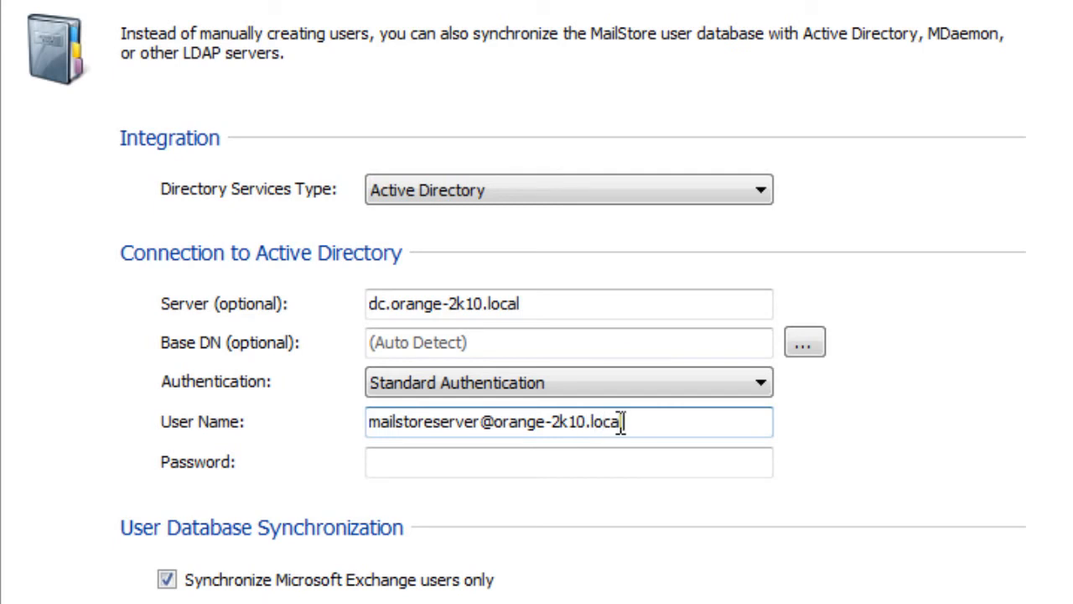
pyautogui.press('Tab')
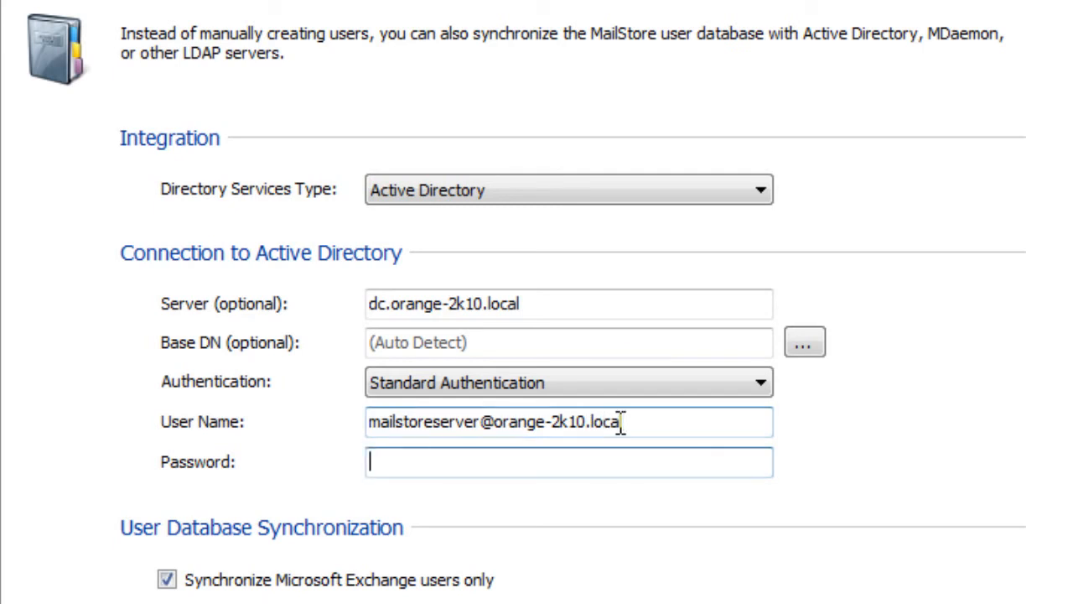
pyautogui.write('•••••••••')
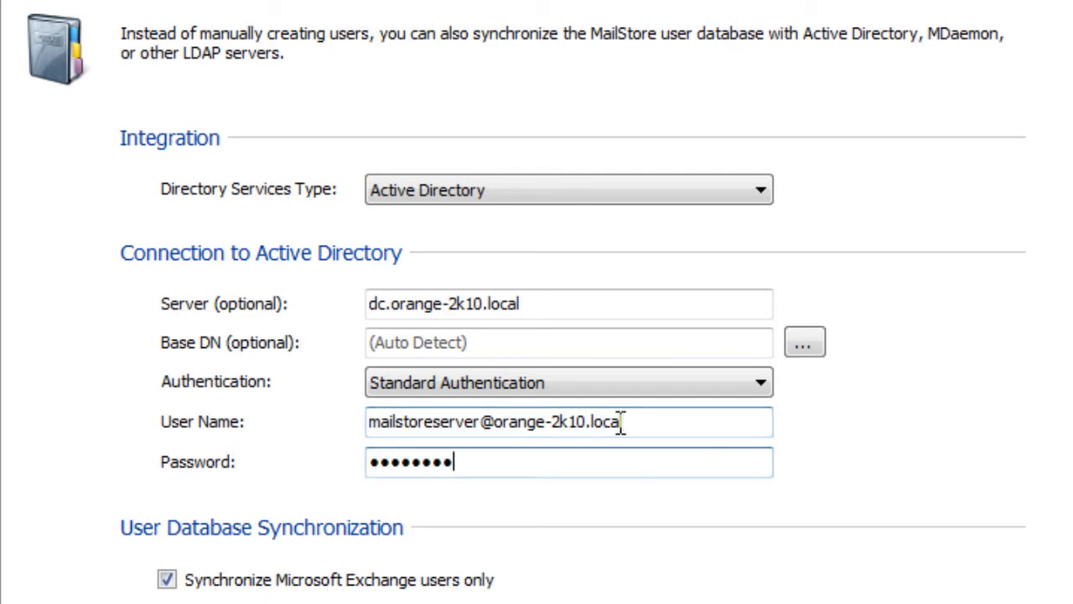
pyautogui.write('•••')
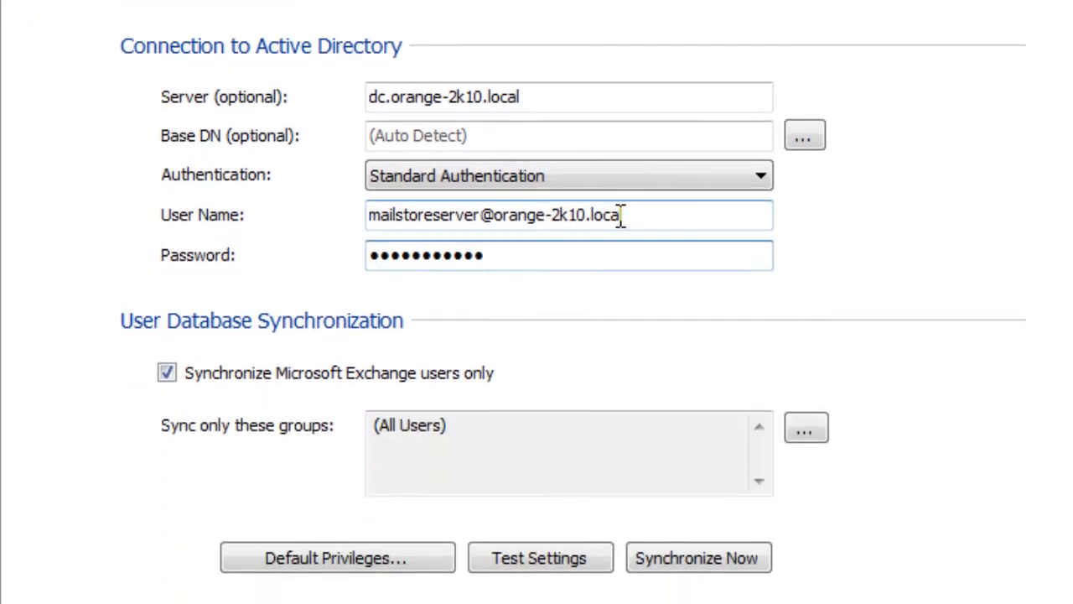
pyautogui.click(816, 429)
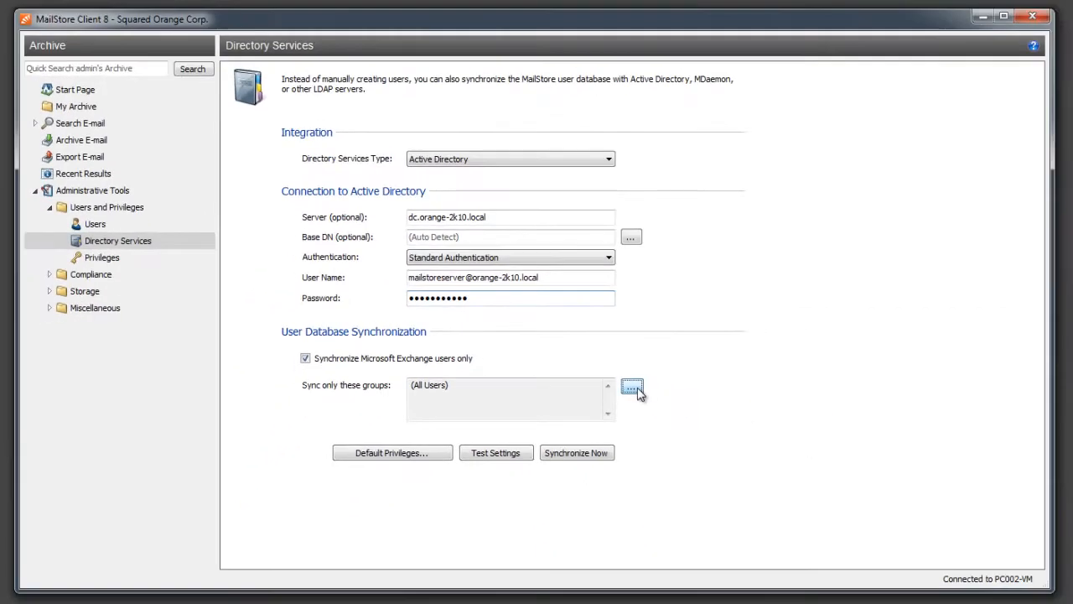
# - Choose 'Synchronize only users...' and tick the MailStoreUser group as the only synced group
pyautogui.click(427, 224)
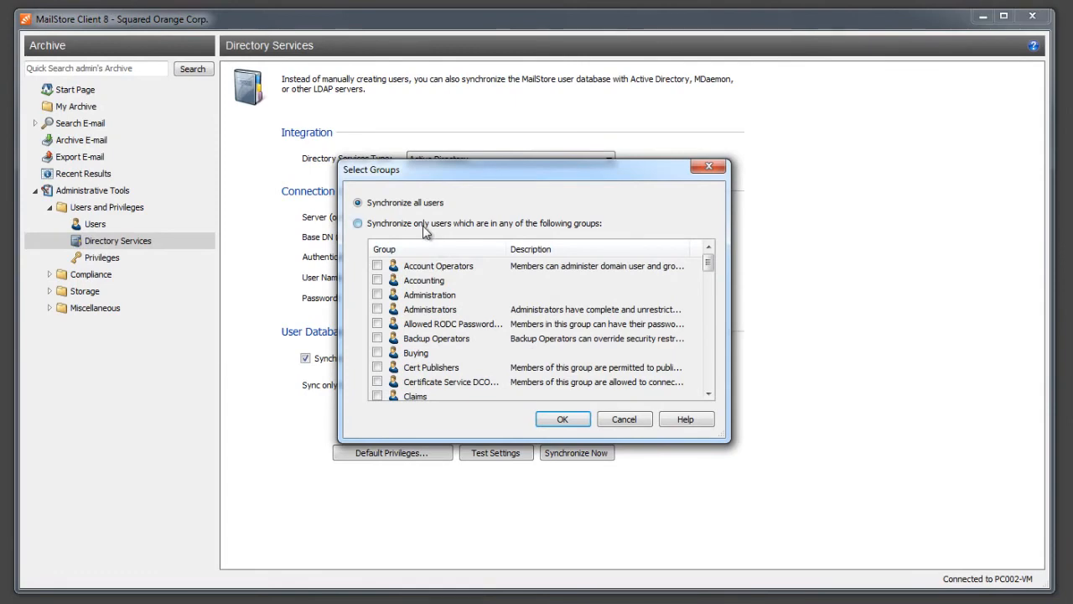
pyautogui.moveTo(708, 264); pyautogui.dragTo(709, 338)
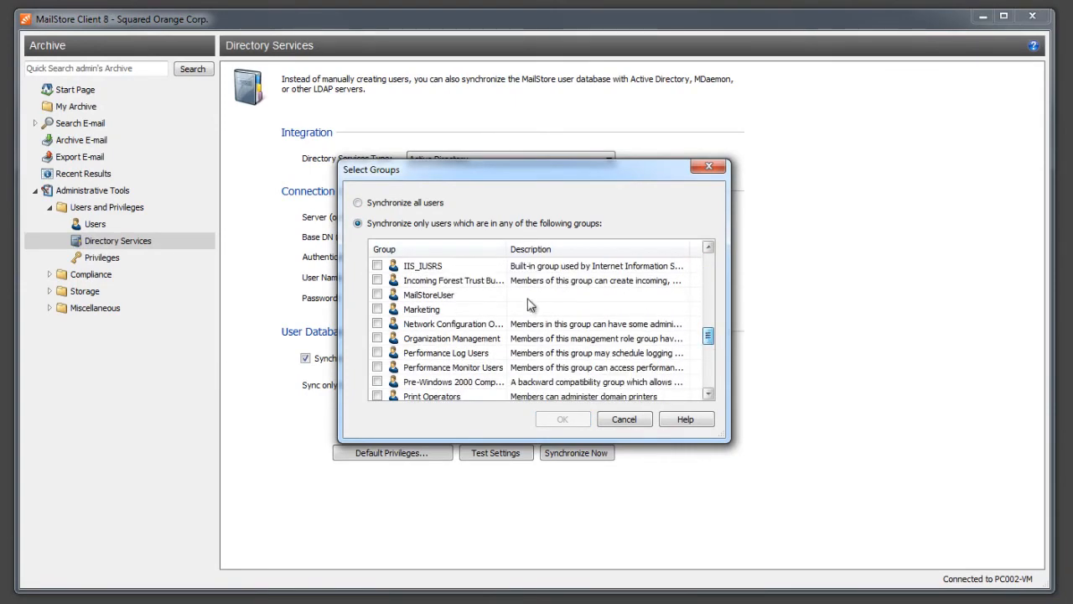
pyautogui.click(377, 295)
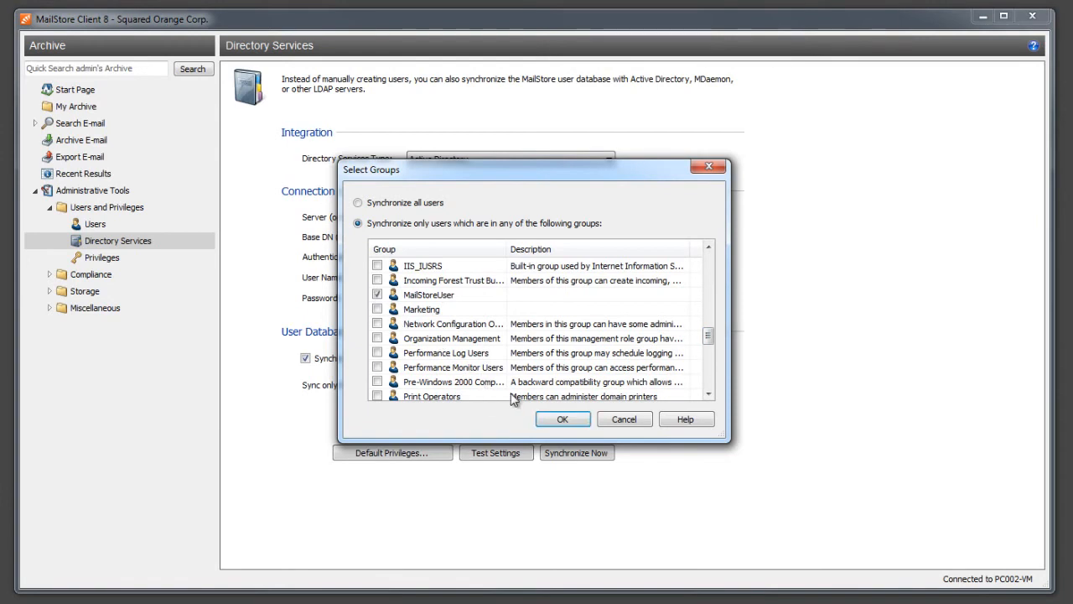
pyautogui.click(556, 420)
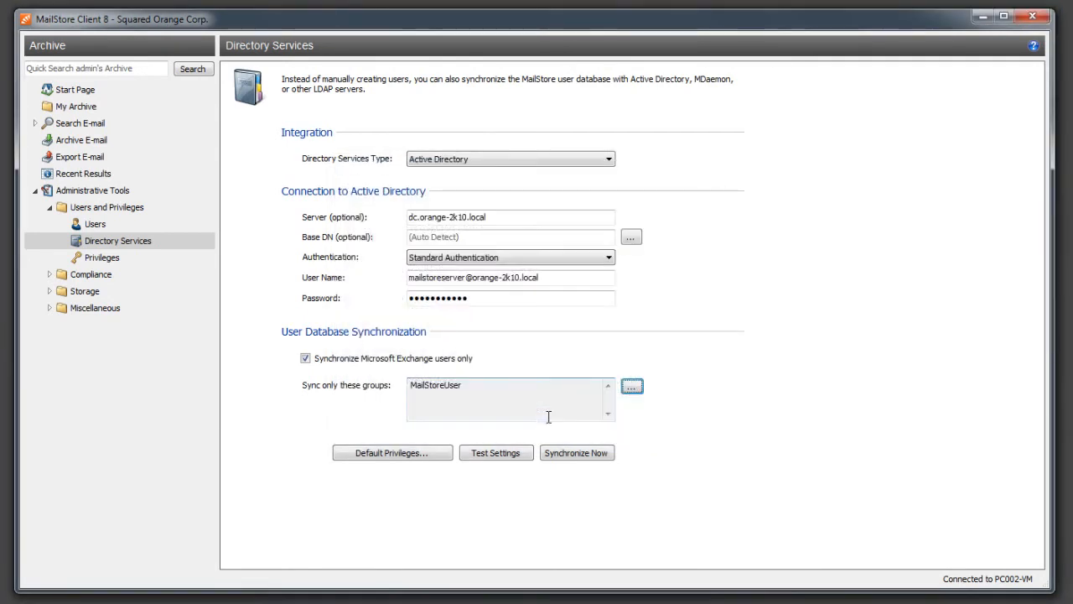
# - Synchronize users from Active Directory now, adding 50 directory users
pyautogui.click(575, 452)
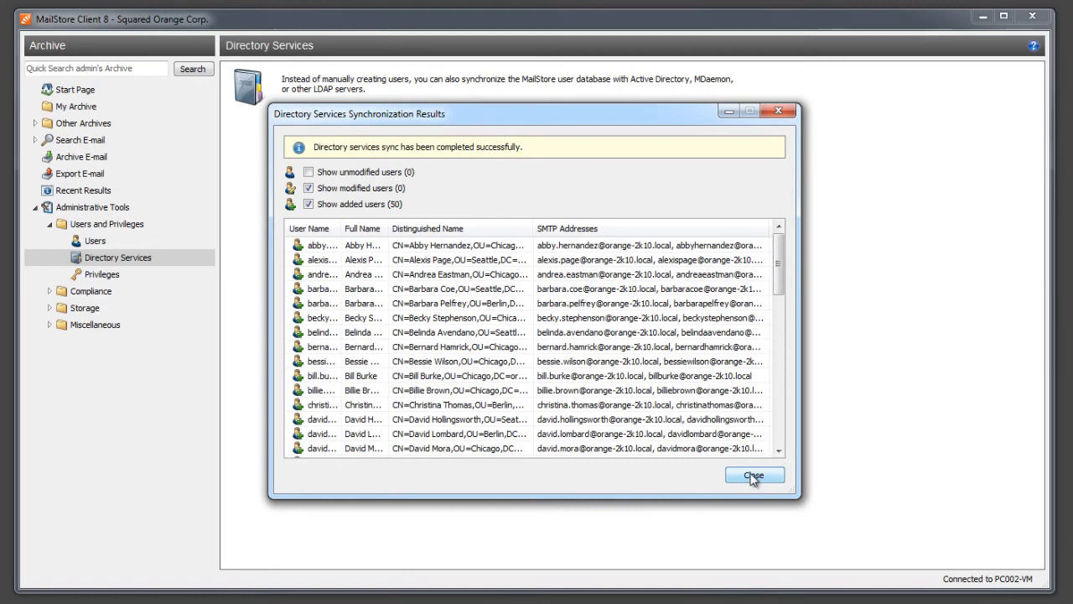
pyautogui.click(754, 479)
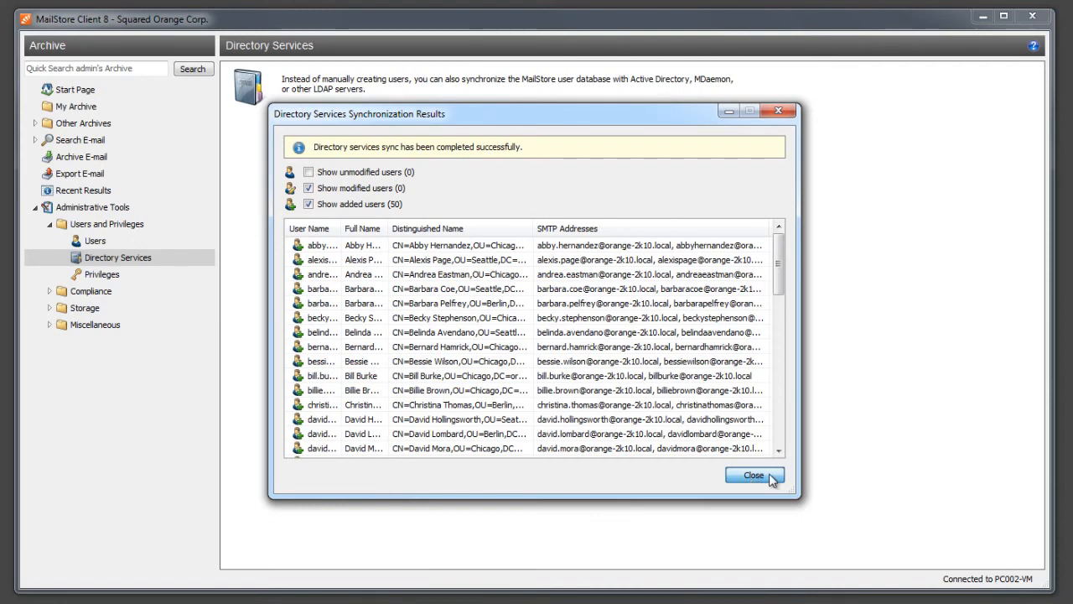
pyautogui.click(772, 478)
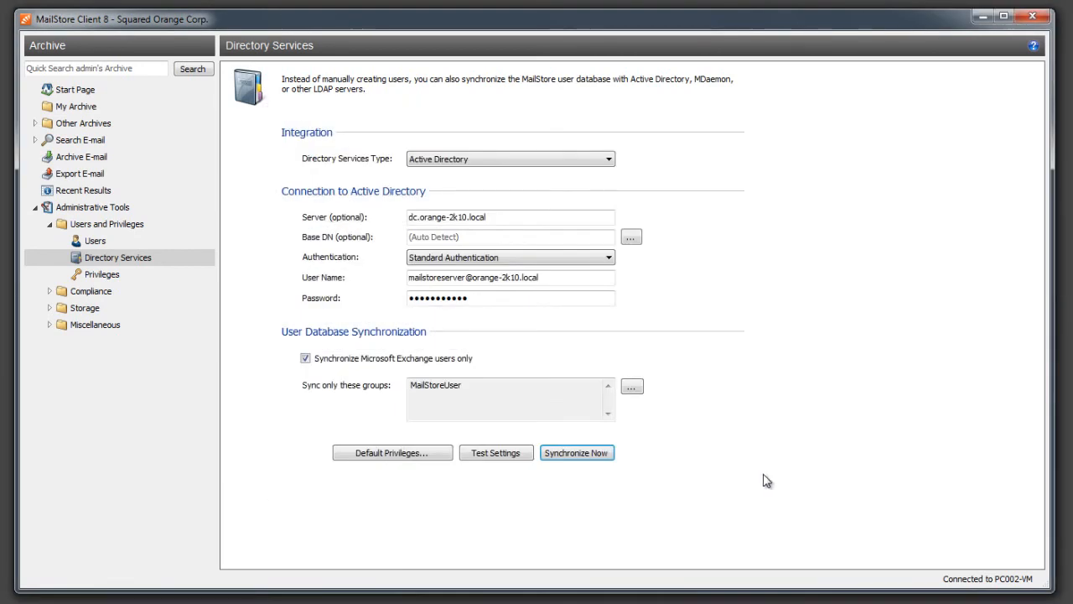
# - In the 51-user Users list, open one synced user's properties
pyautogui.click(96, 241)
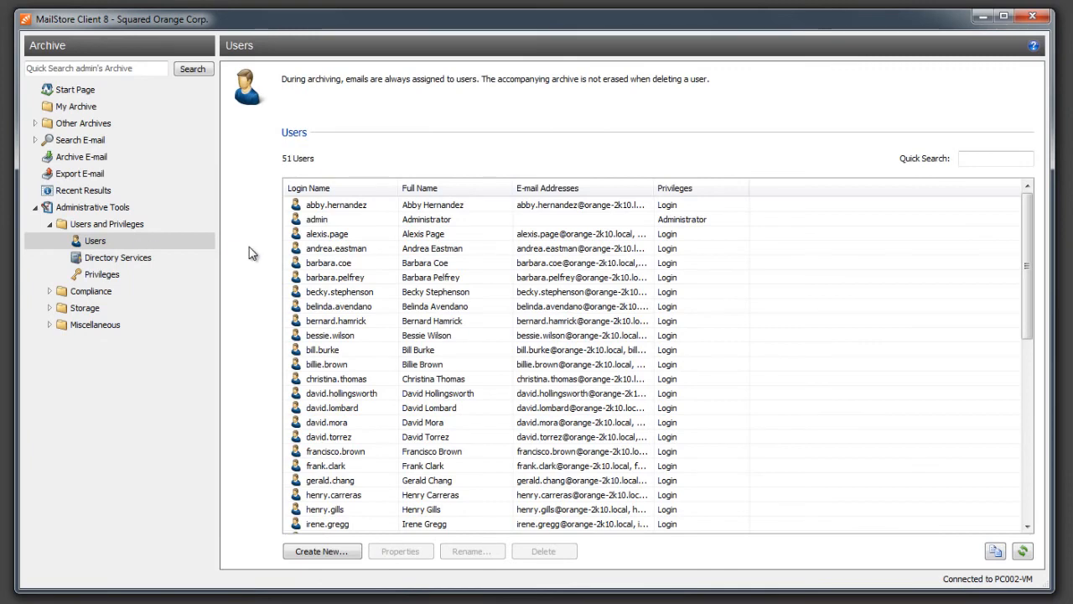
pyautogui.click(327, 238)
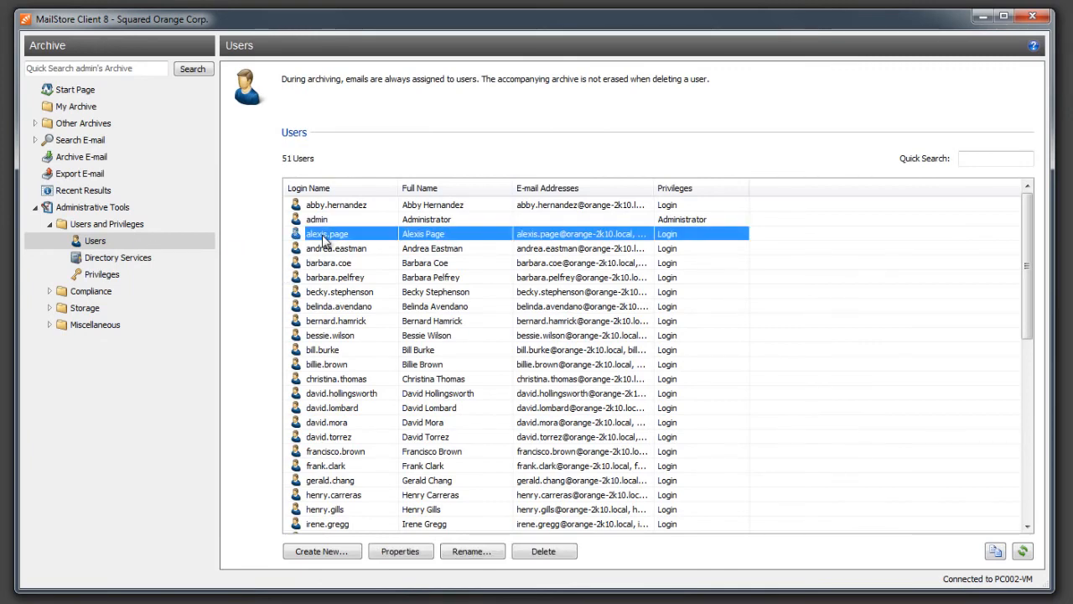
pyautogui.click(402, 553)
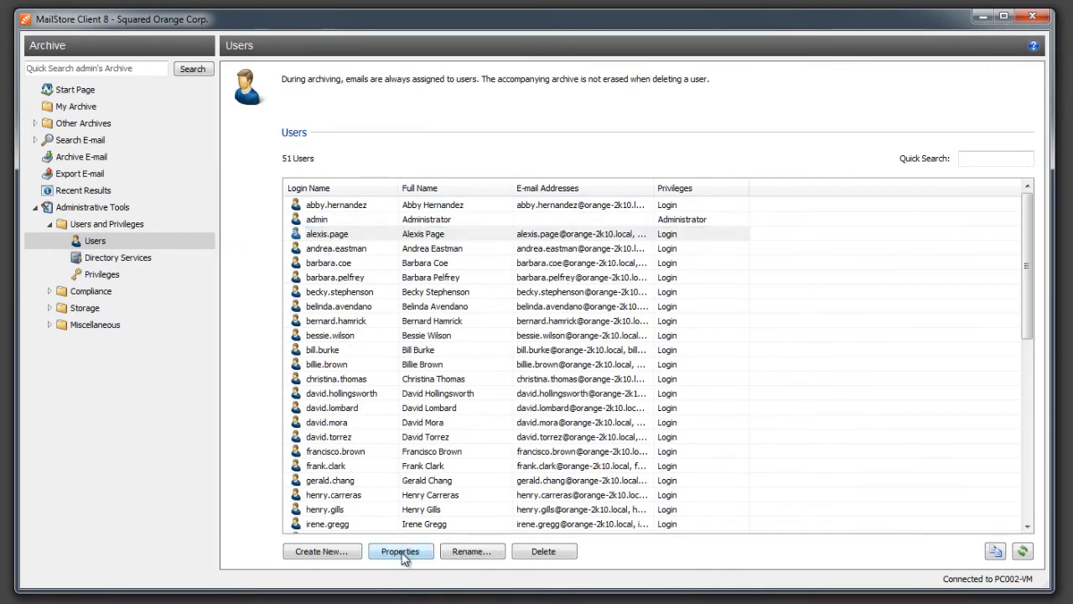